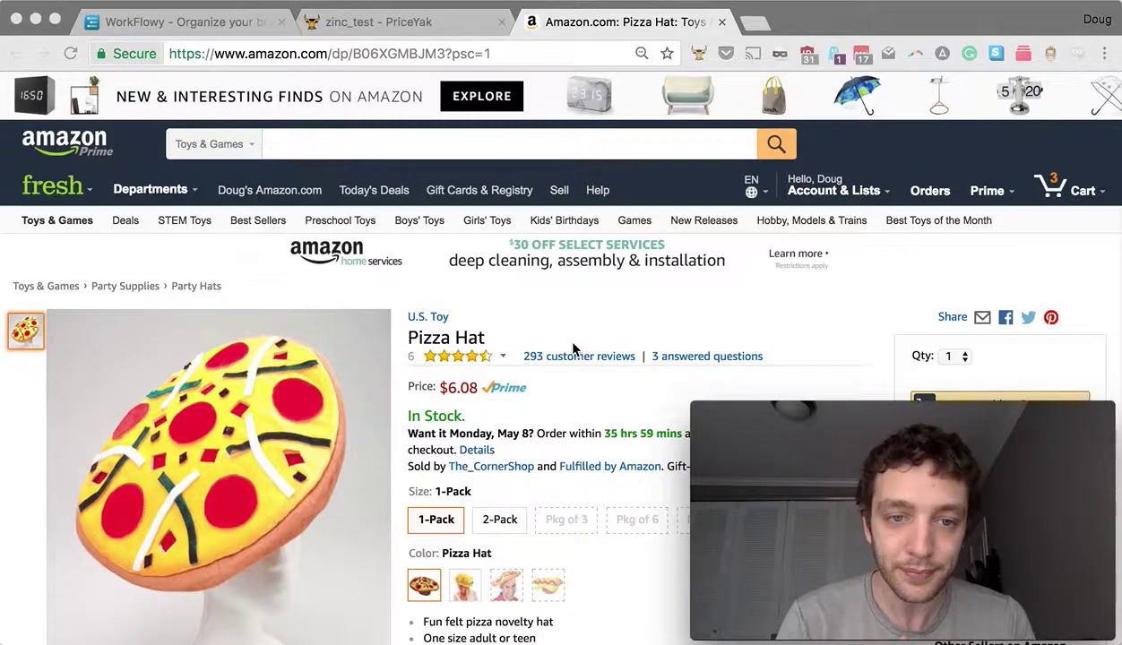
Select ASIN B06XGMBJM3 in the Pizza Hat page address and scroll through the $6.08 listing
{"action": "scroll", "coordinate": [539, 384], "scroll_direction": "down", "scroll_amount": 5}
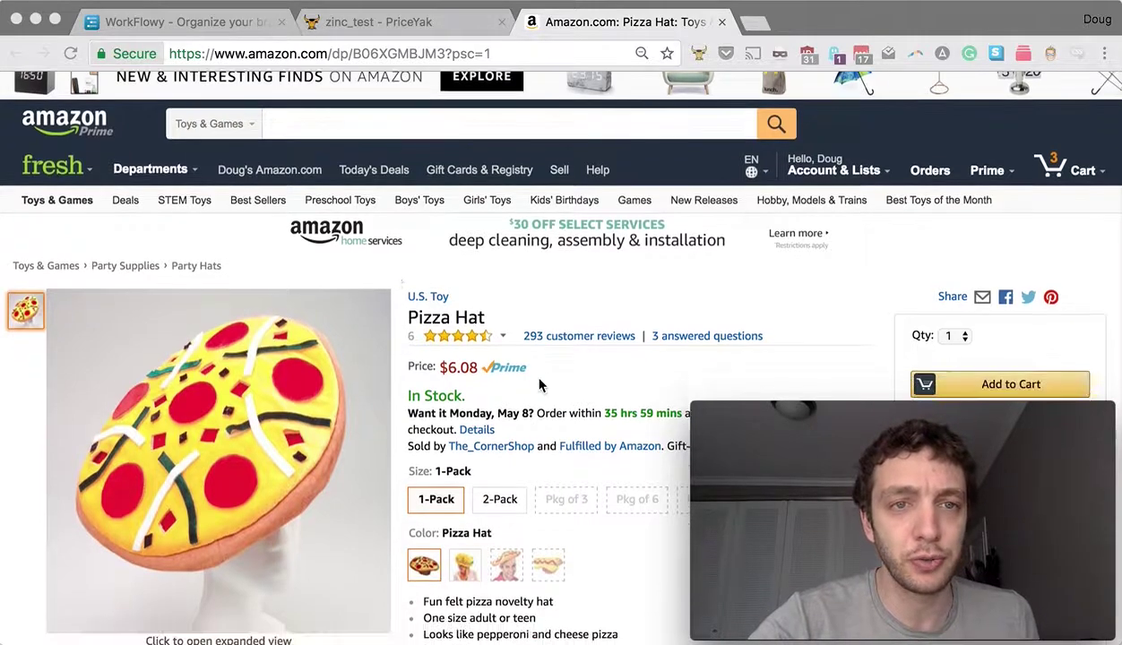
{"action": "scroll", "coordinate": [539, 383], "scroll_direction": "up", "scroll_amount": 5}
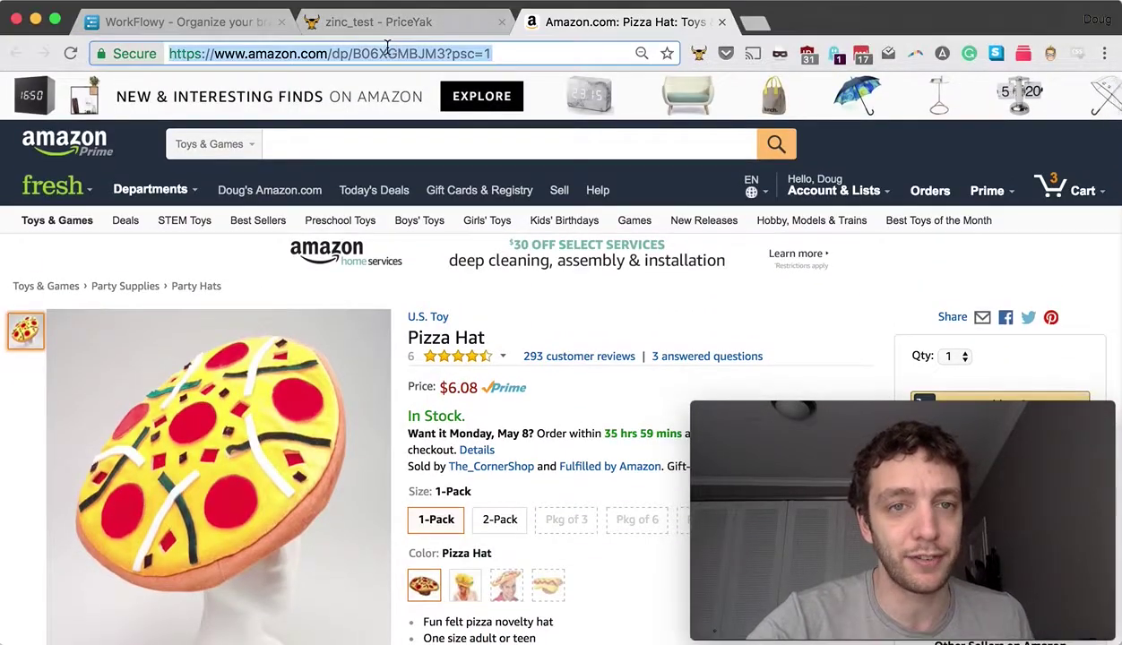
{"action": "double_click", "coordinate": [386, 53]}
{"action": "key", "text": "ctrl+c"}
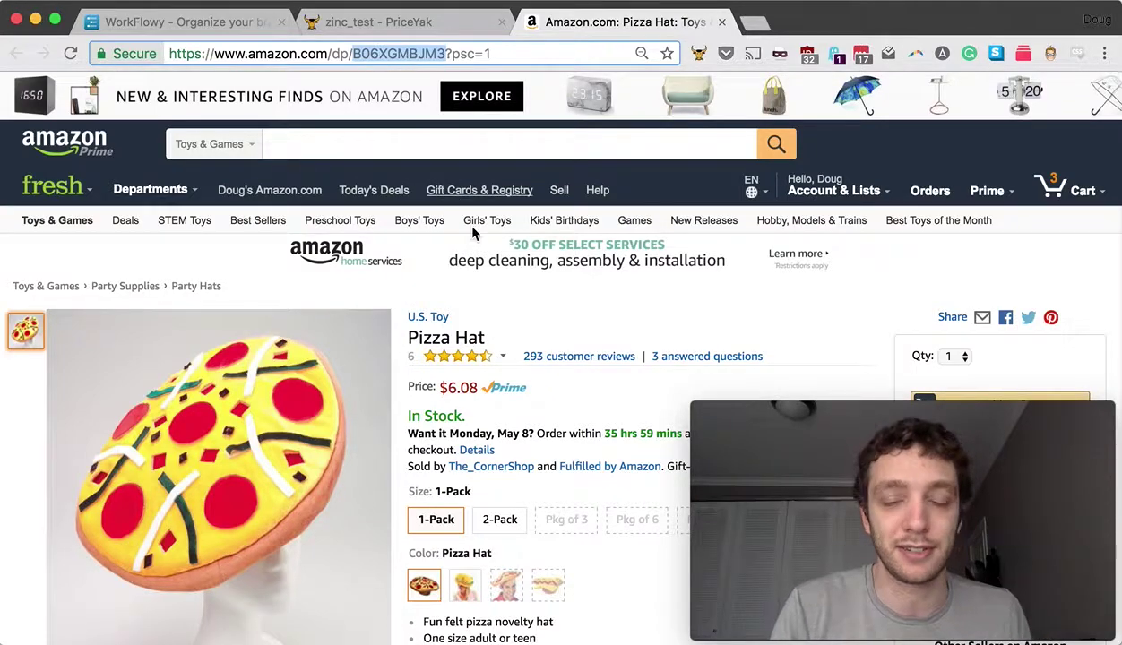
{"action": "scroll", "coordinate": [485, 312], "scroll_direction": "down", "scroll_amount": 10}
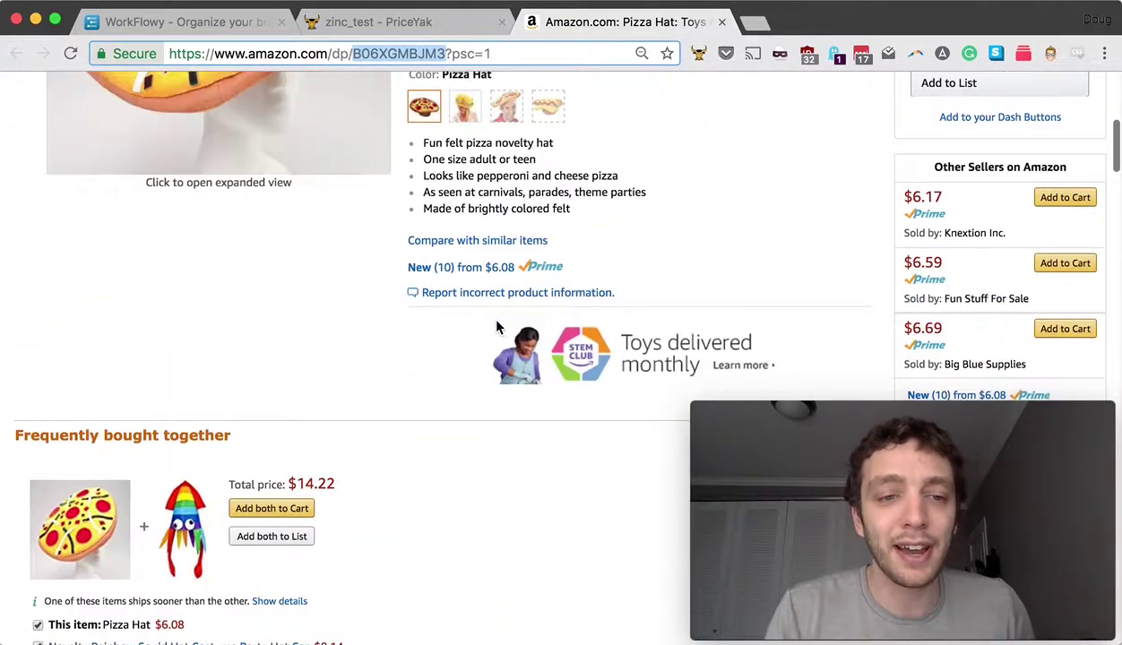
{"action": "scroll", "coordinate": [499, 328], "scroll_direction": "down", "scroll_amount": 3}
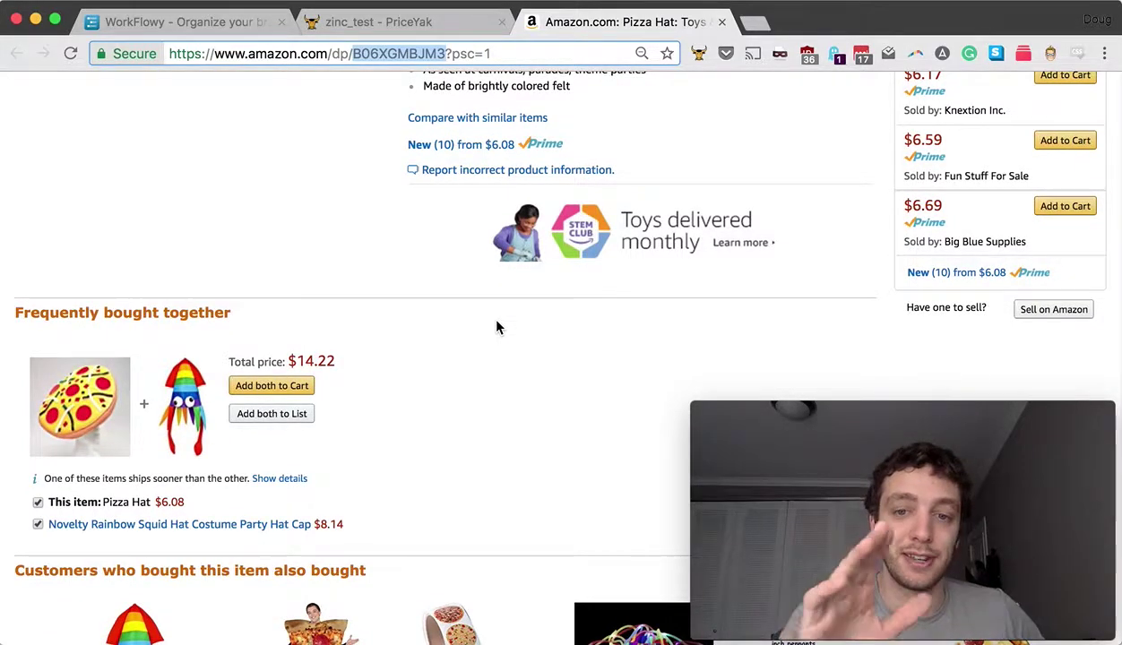
{"action": "scroll", "coordinate": [548, 315], "scroll_direction": "down", "scroll_amount": 5}
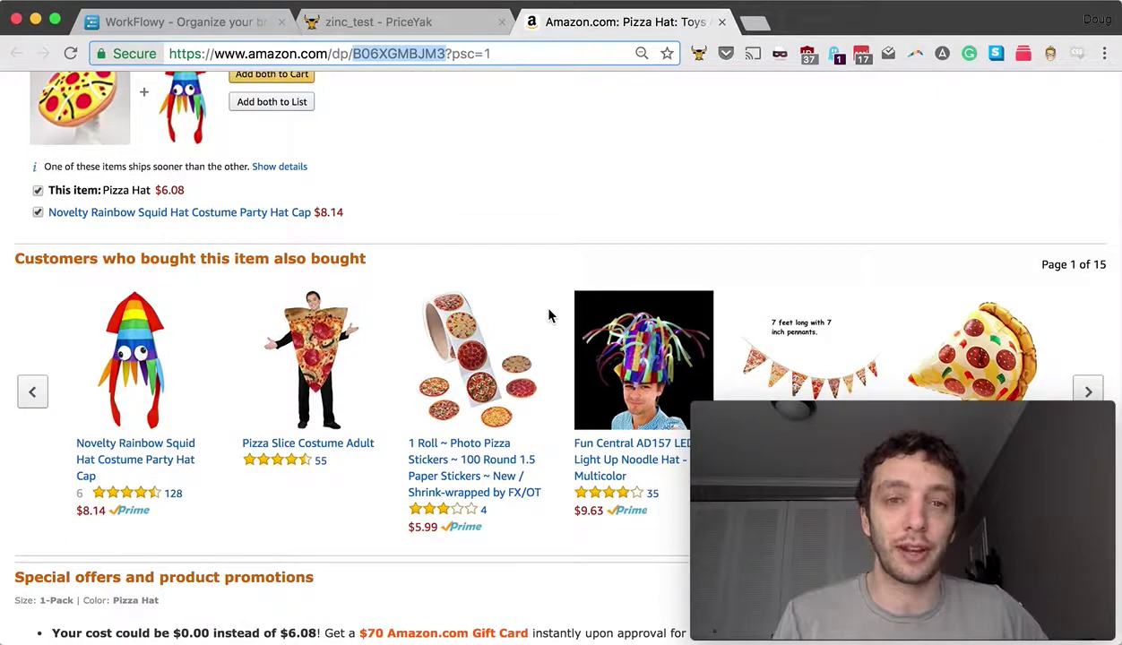
{"action": "scroll", "coordinate": [548, 316], "scroll_direction": "up", "scroll_amount": 13}
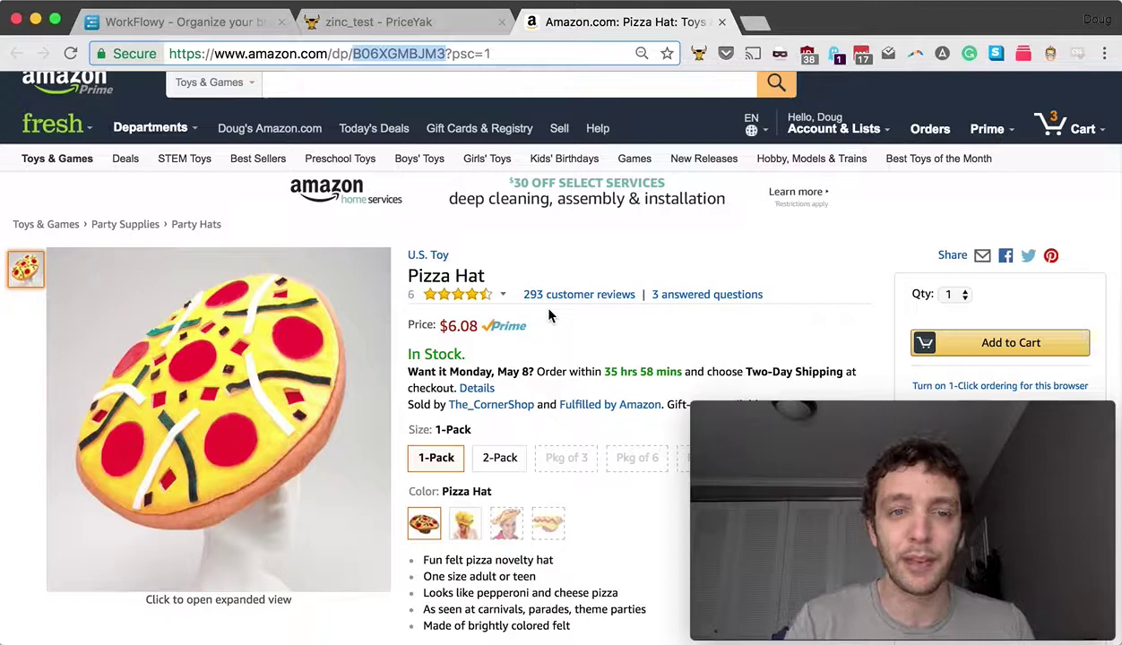
Search Amazon for the pasted ASIN B06XGMBJM3, which returns no matching products
{"action": "left_click", "coordinate": [379, 53]}
{"action": "key", "text": "ctrl+v"}
{"action": "key", "text": "Return"}
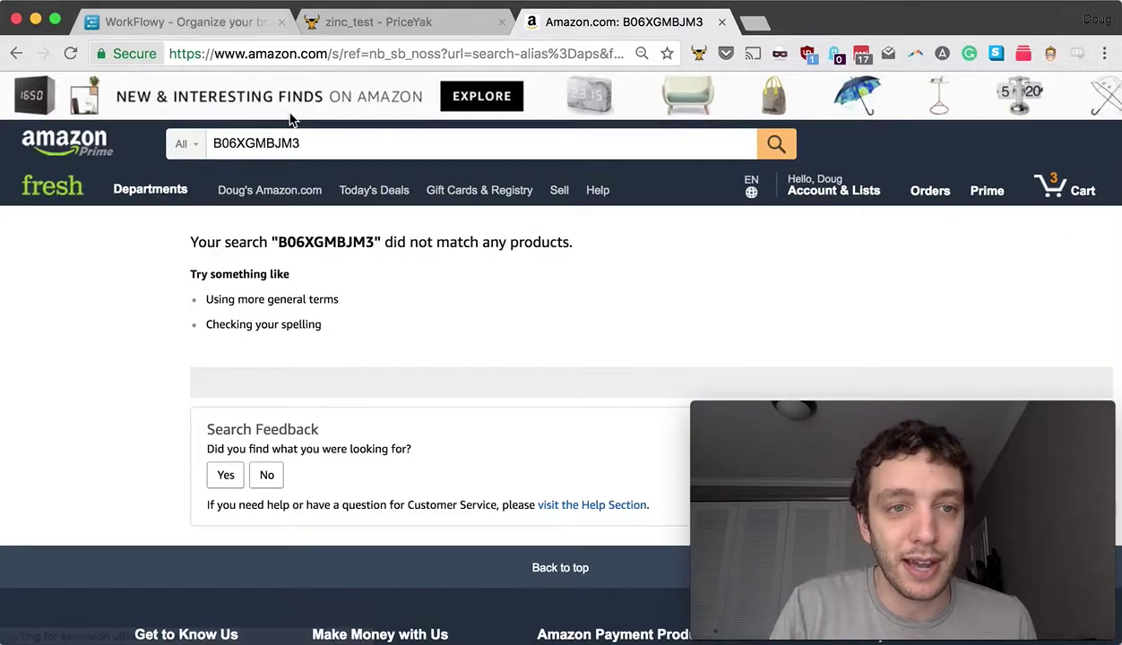
Load the Pizza Hat product page at amazon.com/dp/B06XGMBJM3
{"action": "double_click", "coordinate": [288, 145]}
{"action": "key", "text": "super+c"}
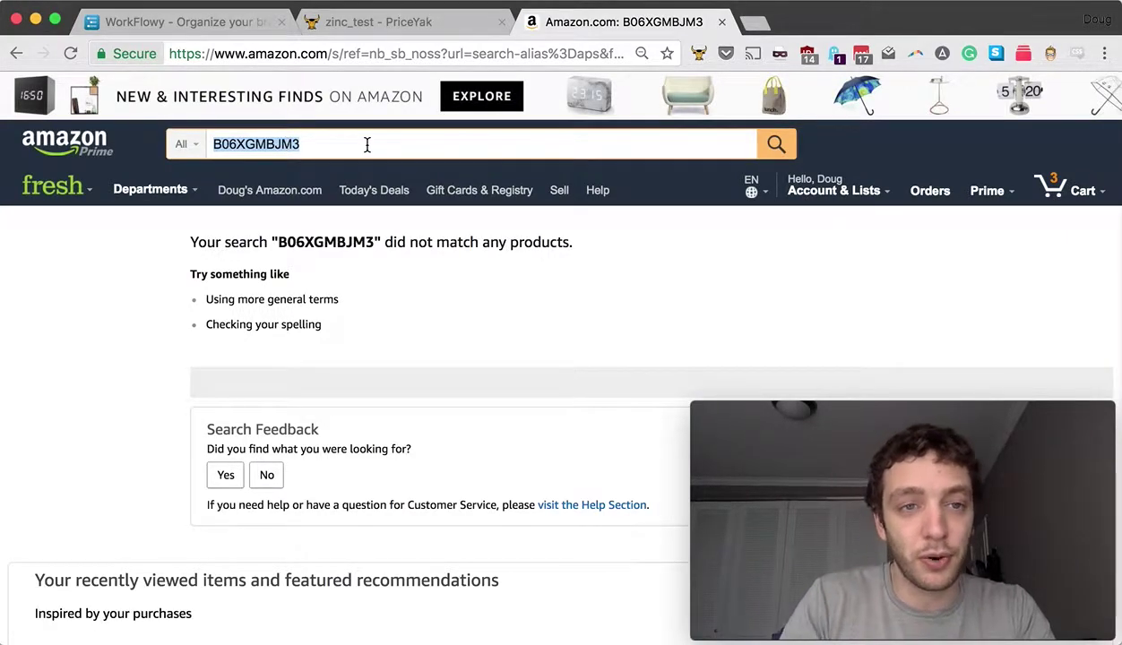
{"action": "left_click", "coordinate": [331, 54]}
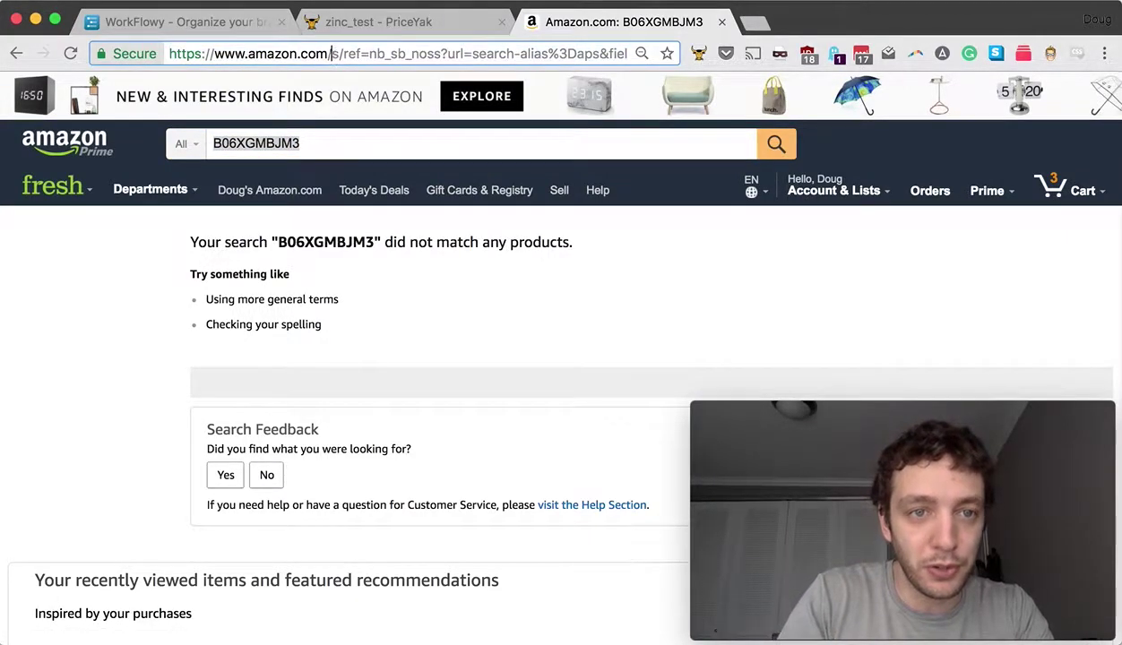
{"action": "key", "text": "shift+End"}
{"action": "type", "text": "dp/"}
{"action": "key", "text": "super+v"}
{"action": "key", "text": "Return"}
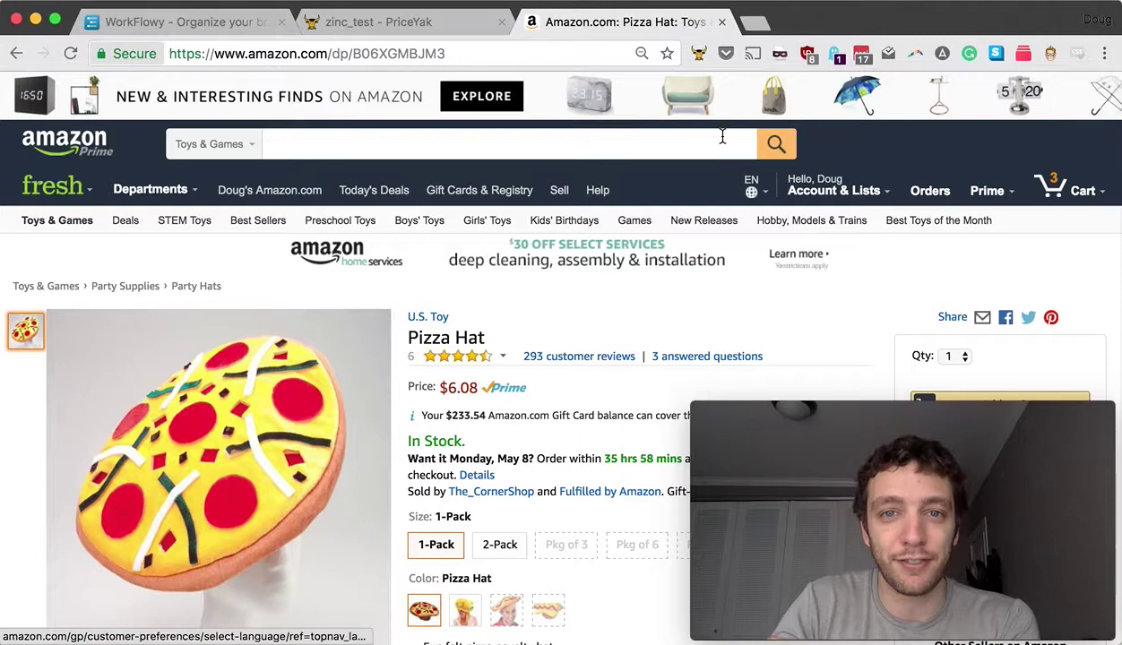
Run YakPal's Identify Product Variant to reveal the real ASIN B00362OK28, then cancel the prompt
{"action": "left_click", "coordinate": [698, 53]}
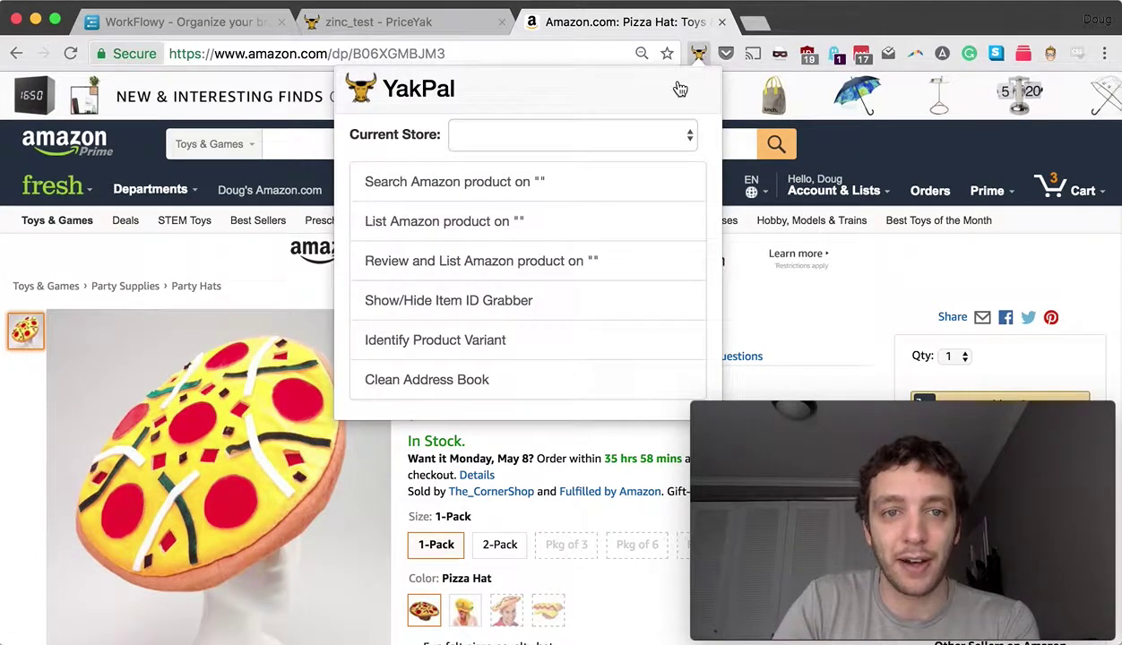
{"action": "left_click", "coordinate": [459, 342]}
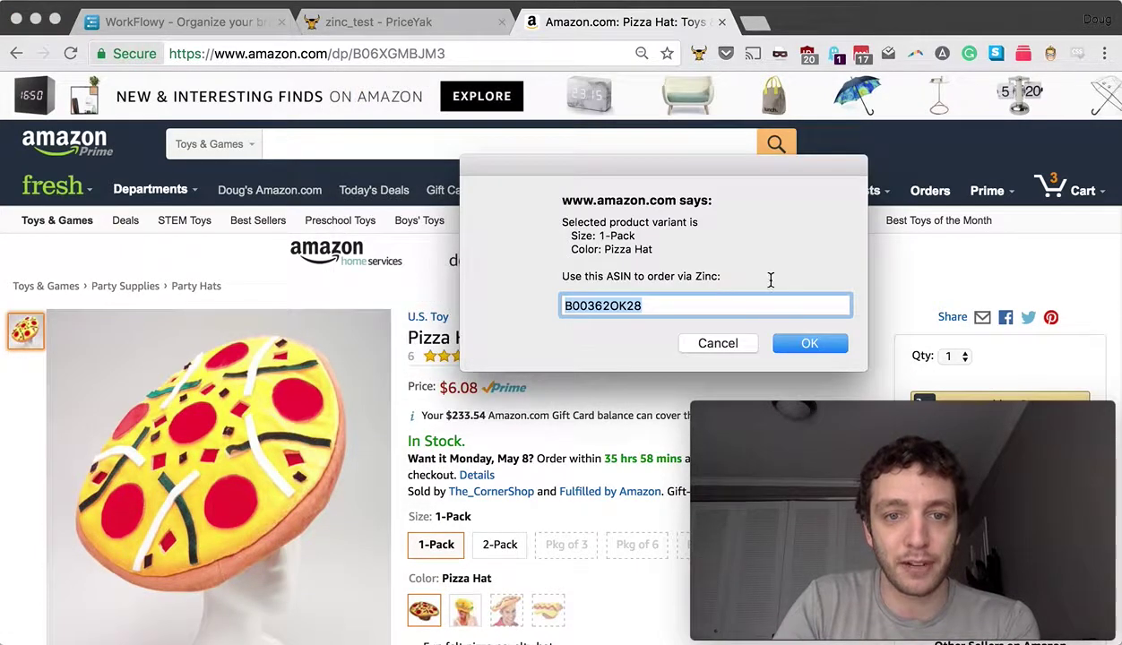
{"action": "left_click_drag", "start_coordinate": [681, 172], "coordinate": [521, 97]}
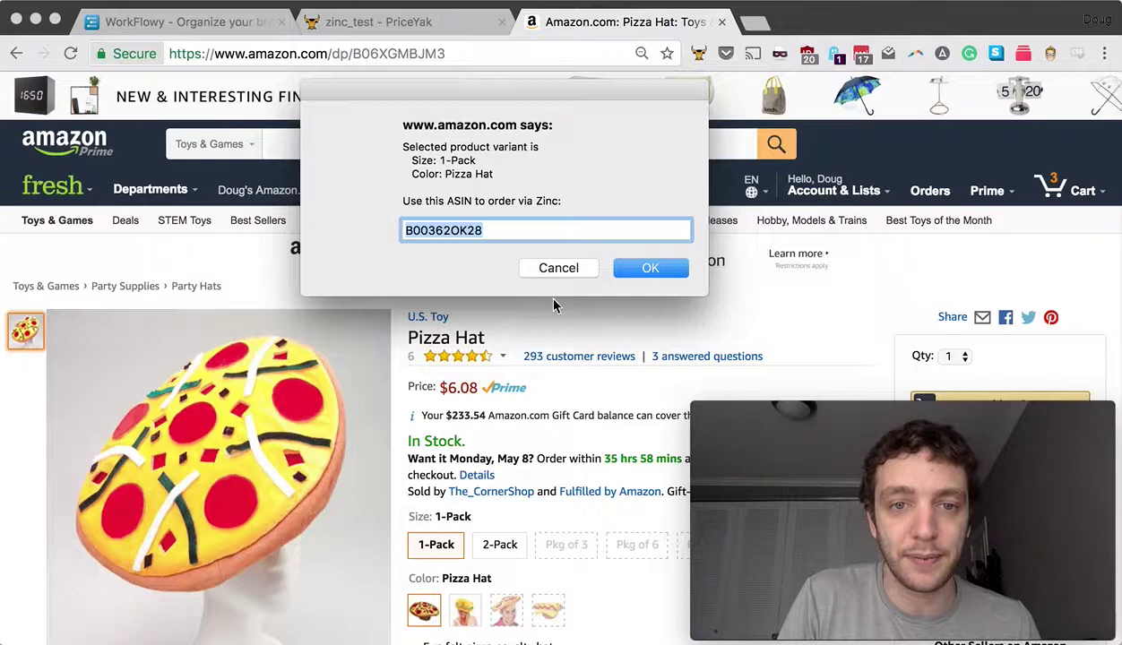
{"action": "left_click", "coordinate": [556, 268]}
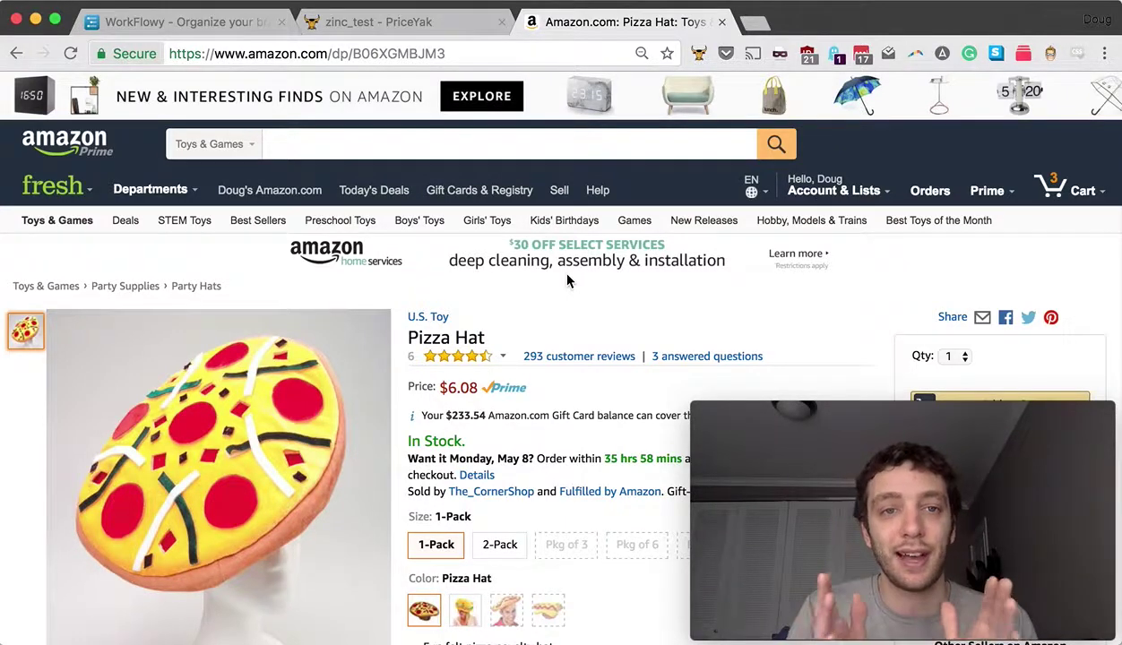
In the zinc_test store, view Fix Problems > Listings with Invalid PIDs, then return to Amazon
{"action": "left_click", "coordinate": [421, 27]}
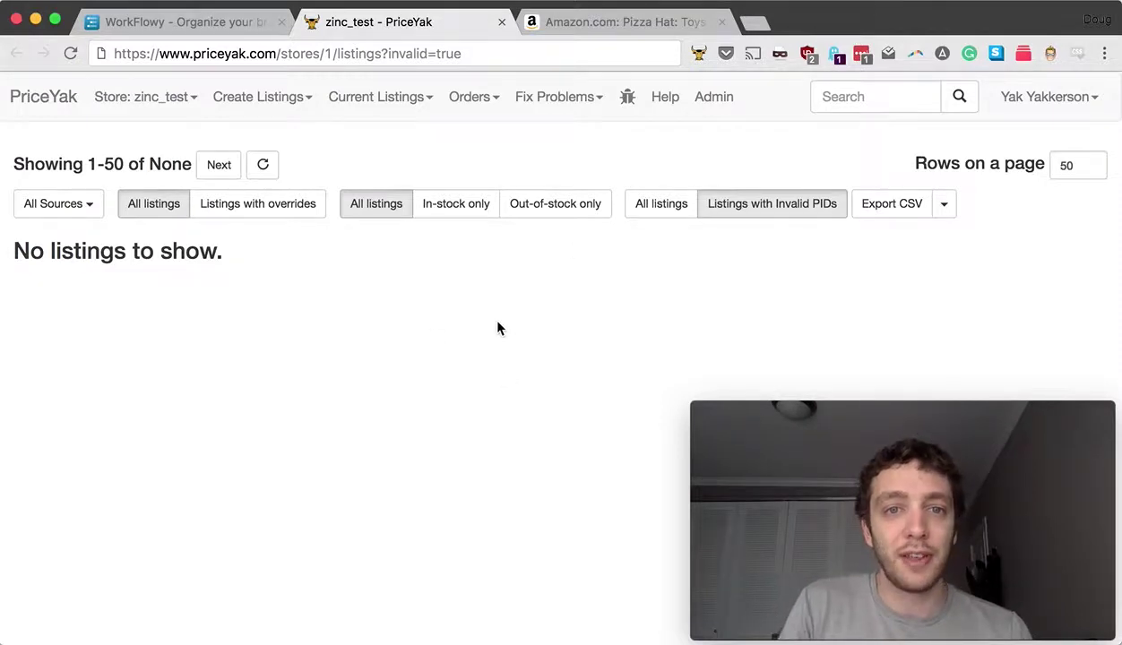
{"action": "left_click", "coordinate": [542, 101]}
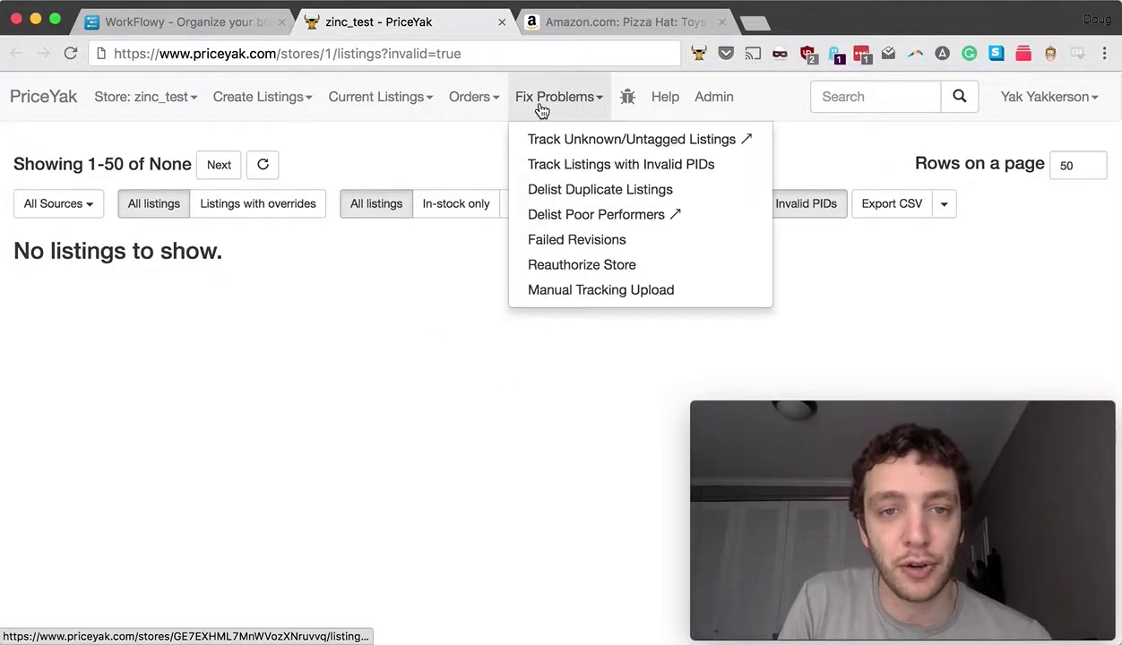
{"action": "left_click", "coordinate": [648, 177]}
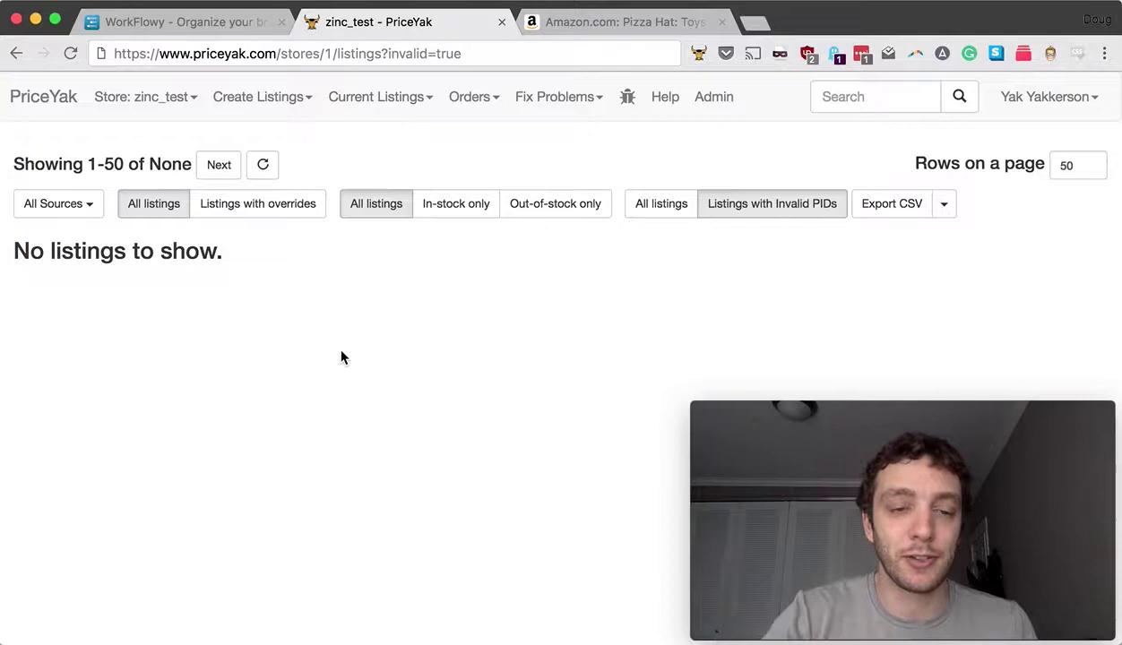
{"action": "left_click", "coordinate": [583, 33]}
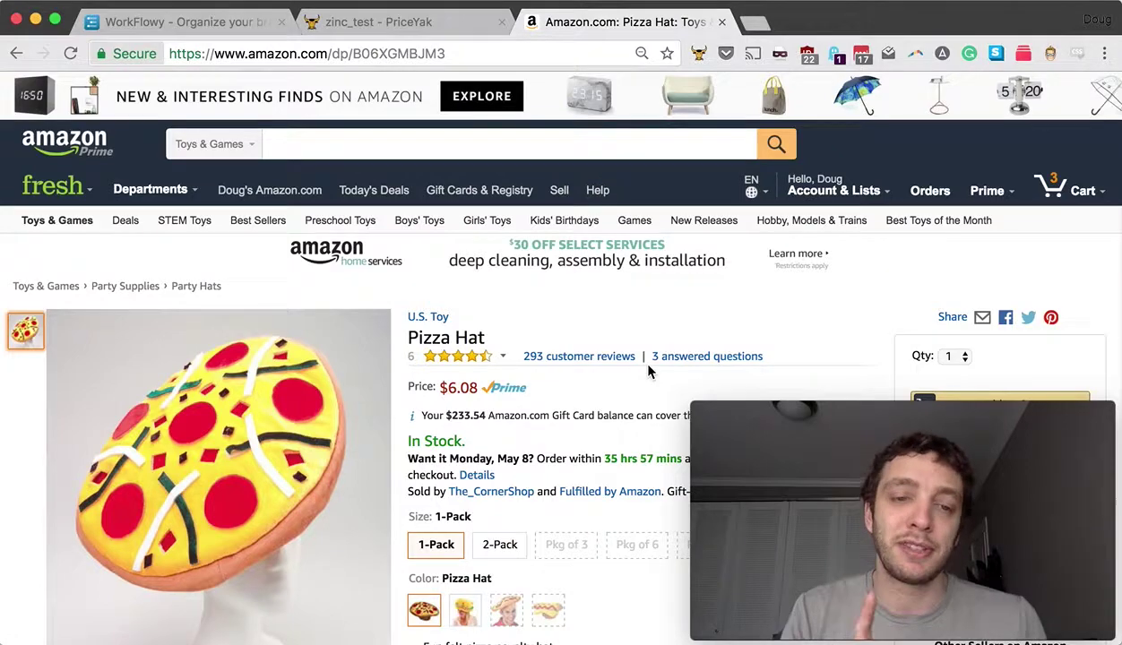
Run YakPal's Identify Product Variant on the Pizza Hat page, dismiss the ASIN alert, return to zinc_test
{"action": "scroll", "coordinate": [622, 313], "scroll_direction": "down", "scroll_amount": 3}
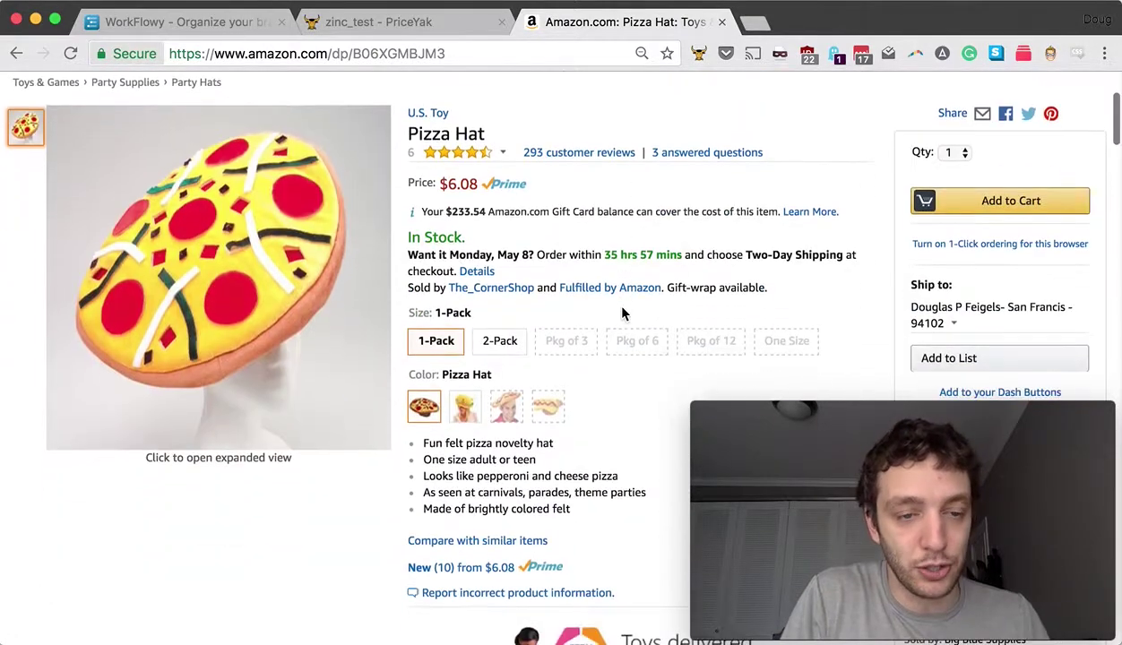
{"action": "scroll", "coordinate": [417, 361], "scroll_direction": "down", "scroll_amount": 3}
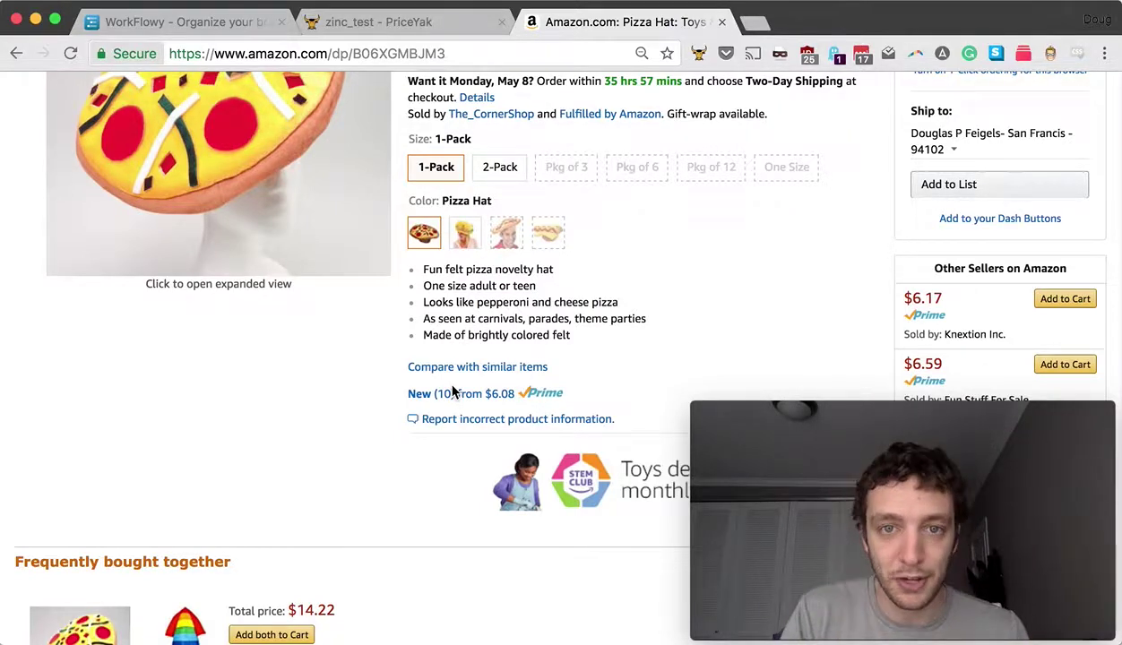
{"action": "left_click", "coordinate": [698, 52]}
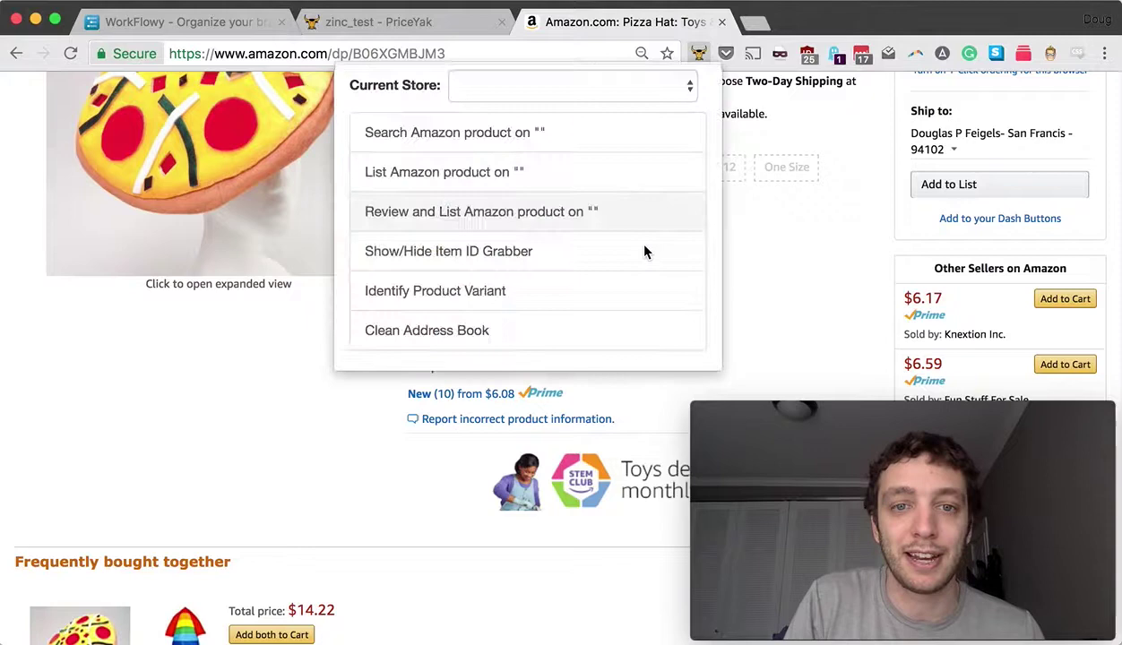
{"action": "left_click", "coordinate": [496, 291]}
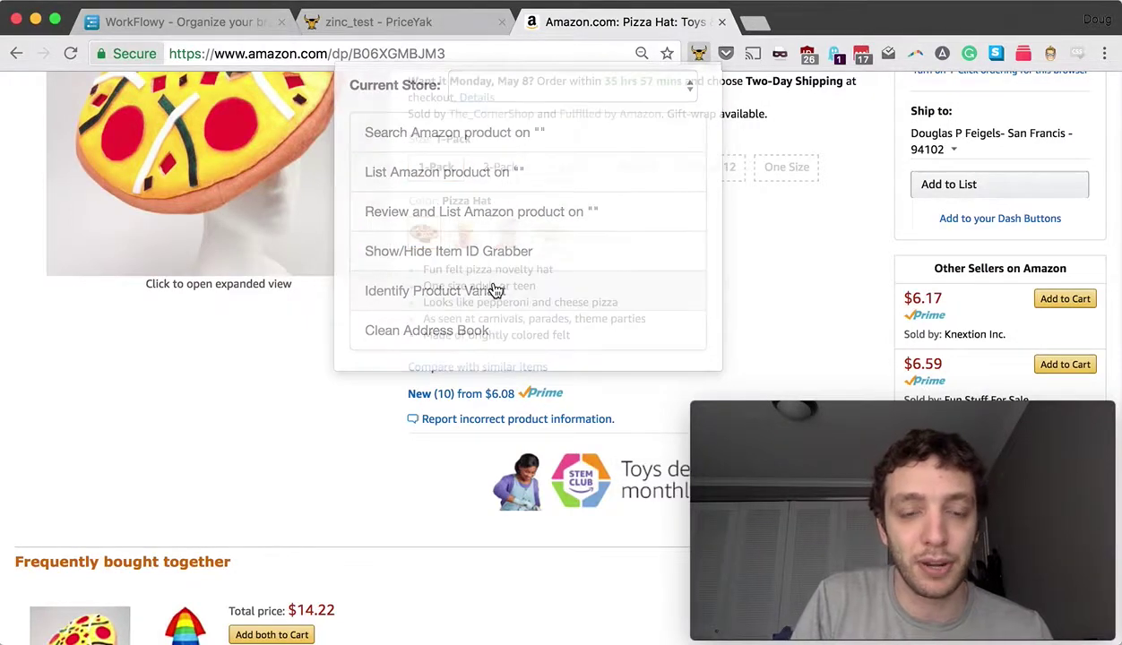
{"action": "left_click", "coordinate": [727, 360]}
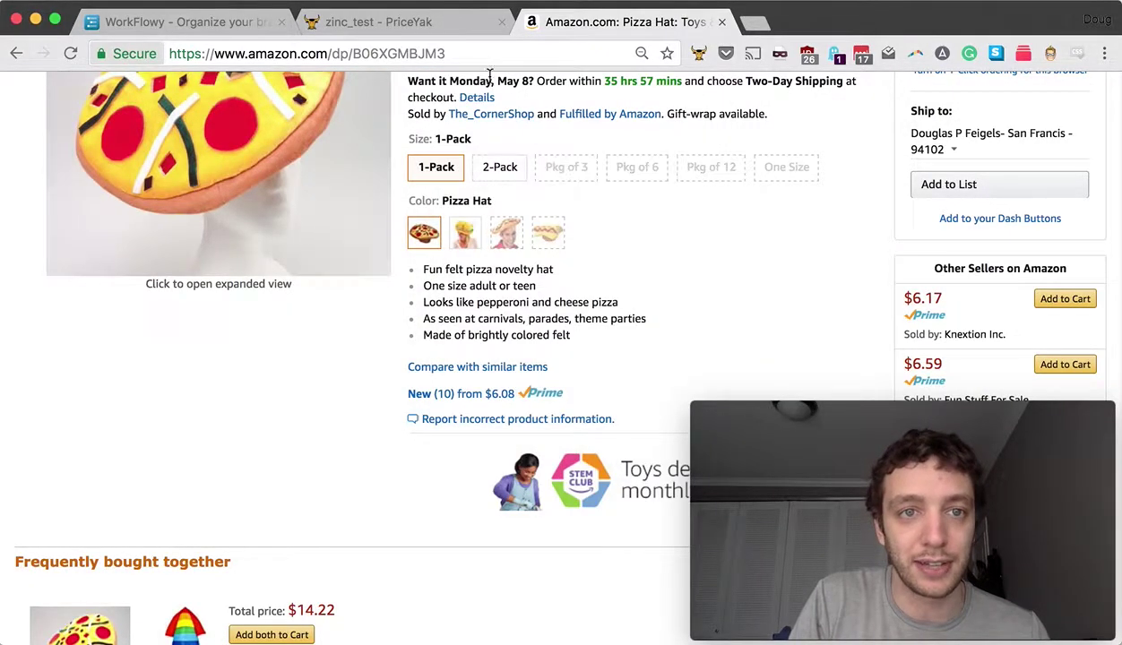
{"action": "left_click", "coordinate": [450, 25]}
Show All Listings and open the 3D Solutech filament settings showing product id B00ME7CV7C
{"action": "left_click", "coordinate": [368, 106]}
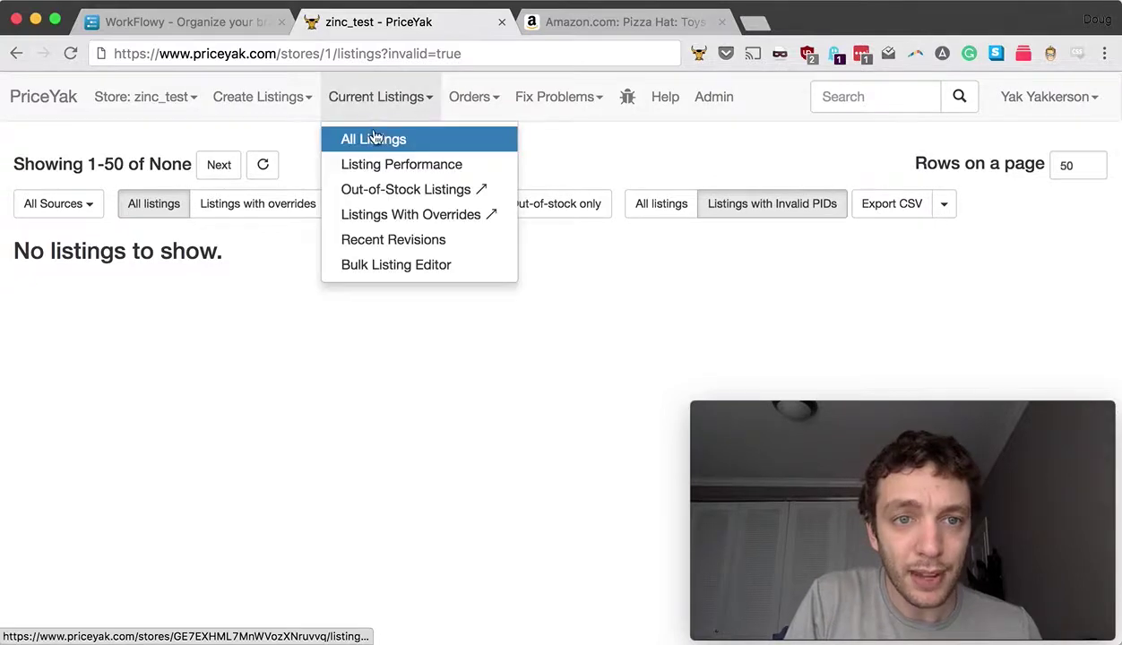
{"action": "left_click", "coordinate": [375, 139]}
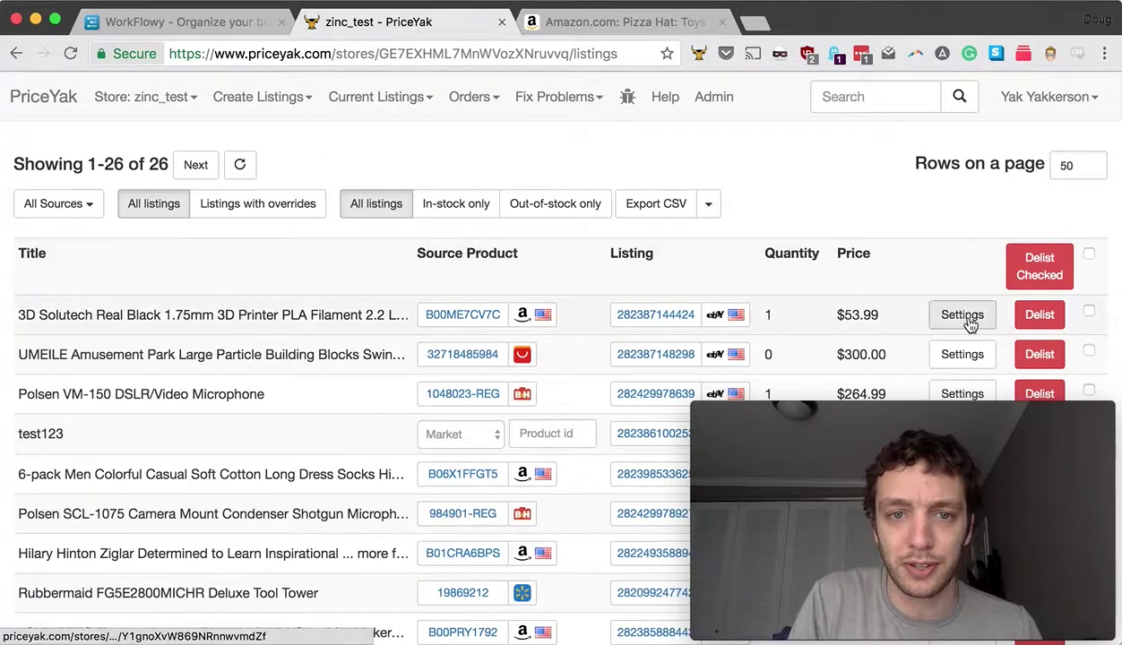
{"action": "left_click", "coordinate": [968, 321]}
{"action": "scroll", "coordinate": [431, 402], "scroll_direction": "down", "scroll_amount": 3}
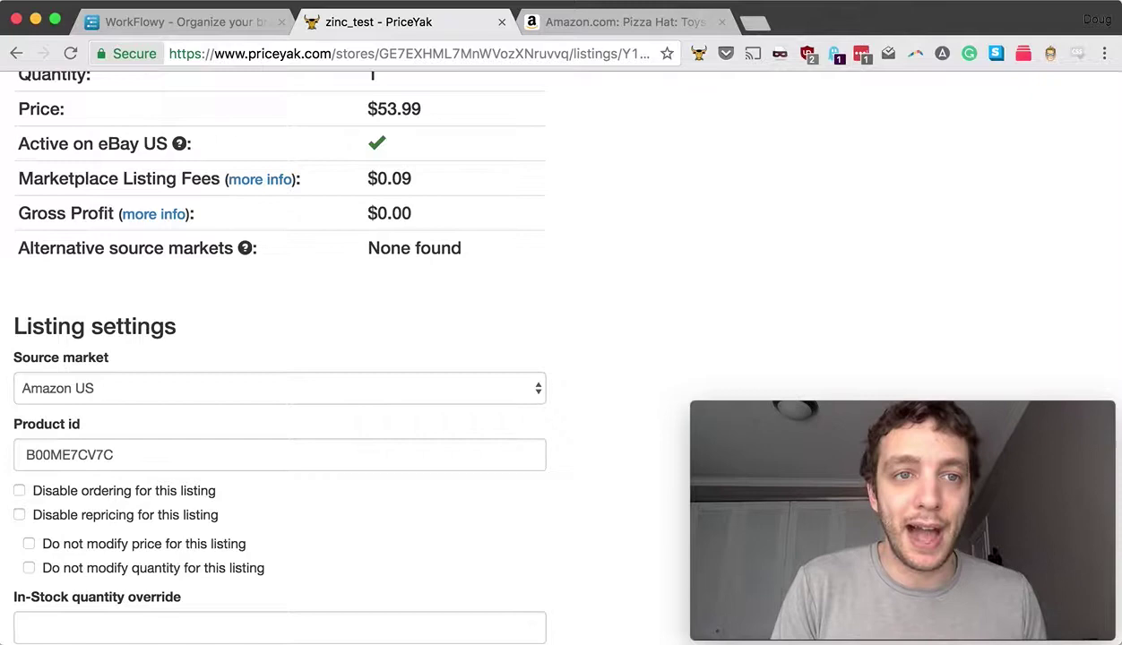
{"action": "scroll", "coordinate": [358, 134], "scroll_direction": "up", "scroll_amount": 3}
Show Fix Problems > Track Listings with Invalid PIDs, then go back to the Amazon Pizza Hat page
{"action": "left_click", "coordinate": [478, 105]}
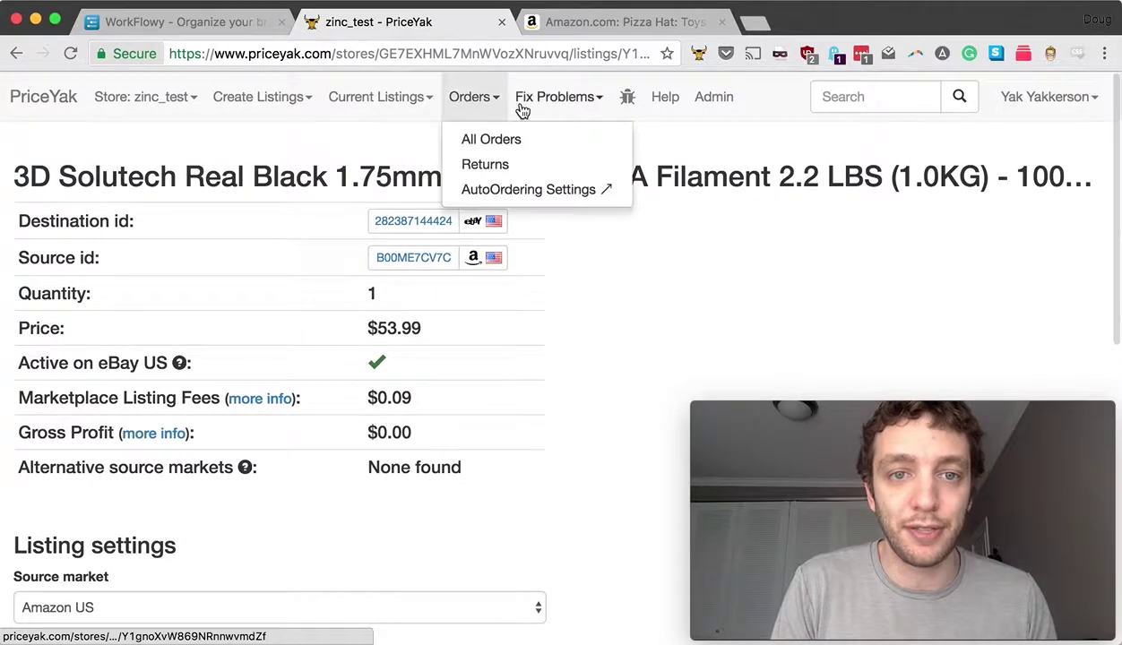
{"action": "left_click", "coordinate": [549, 97]}
{"action": "left_click", "coordinate": [568, 173]}
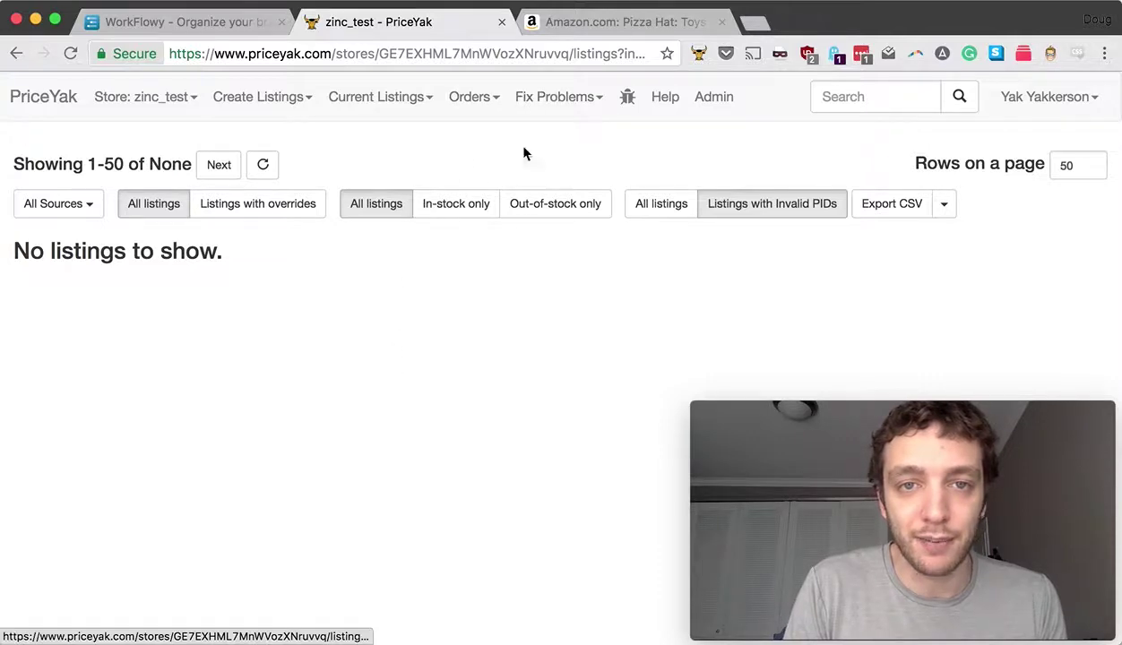
{"action": "left_click", "coordinate": [596, 29]}
{"action": "scroll", "coordinate": [594, 412], "scroll_direction": "up", "scroll_amount": 5}
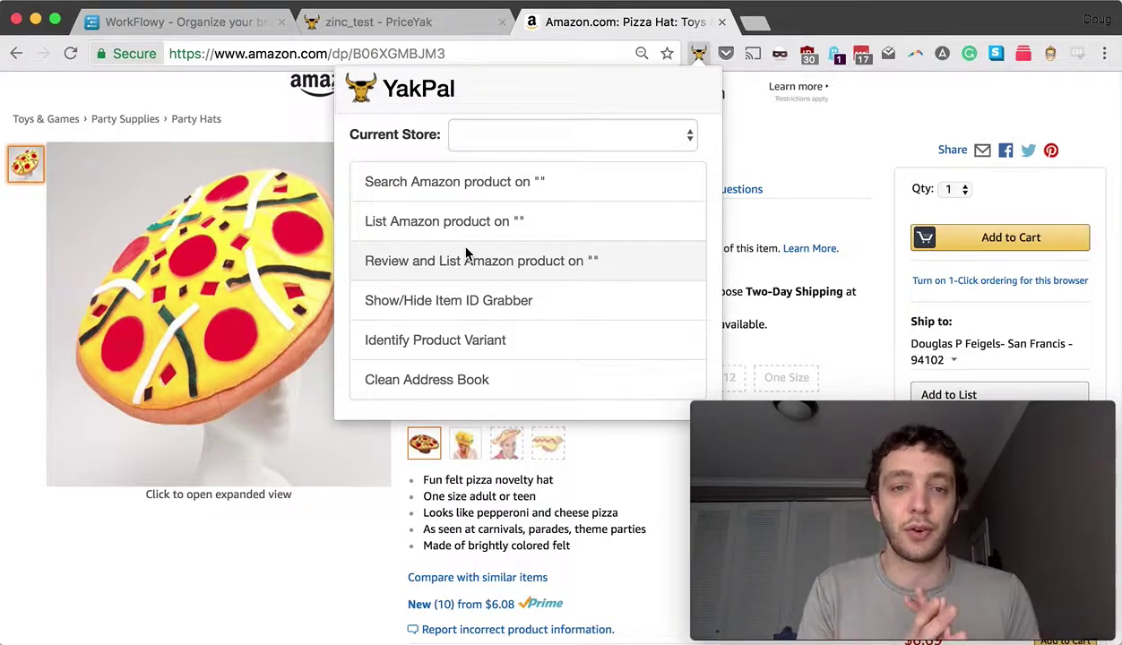
Close the YakPal popup and switch back to the zinc_test PriceYak tab
{"action": "left_click", "coordinate": [547, 556]}
{"action": "left_click", "coordinate": [358, 28]}
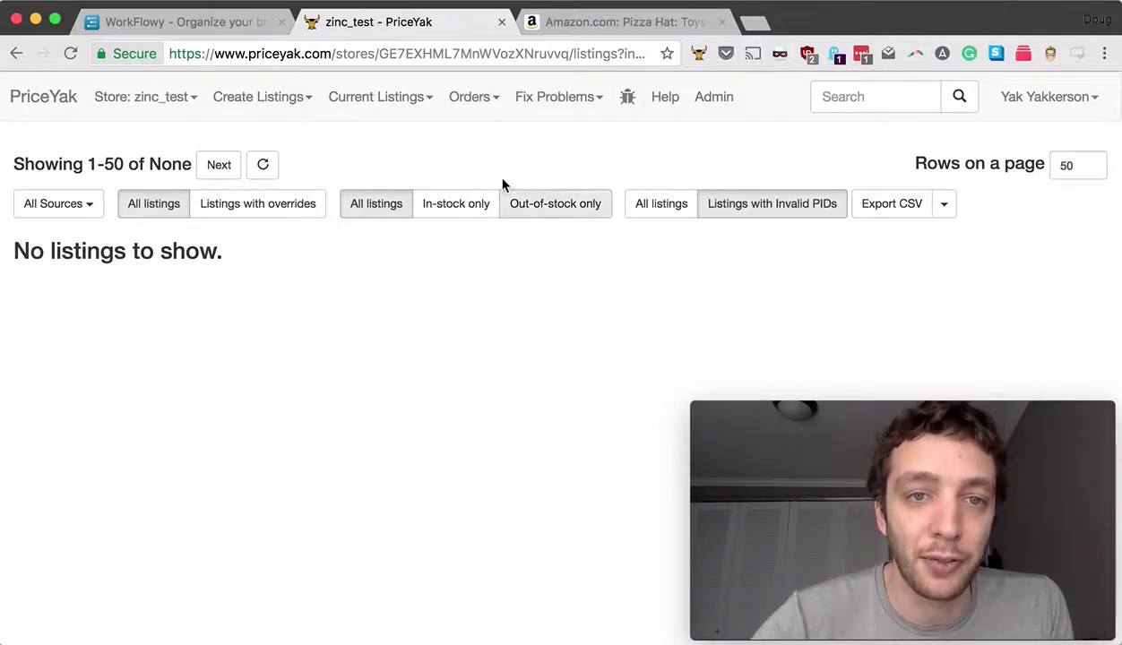
{"action": "left_click", "coordinate": [539, 99]}
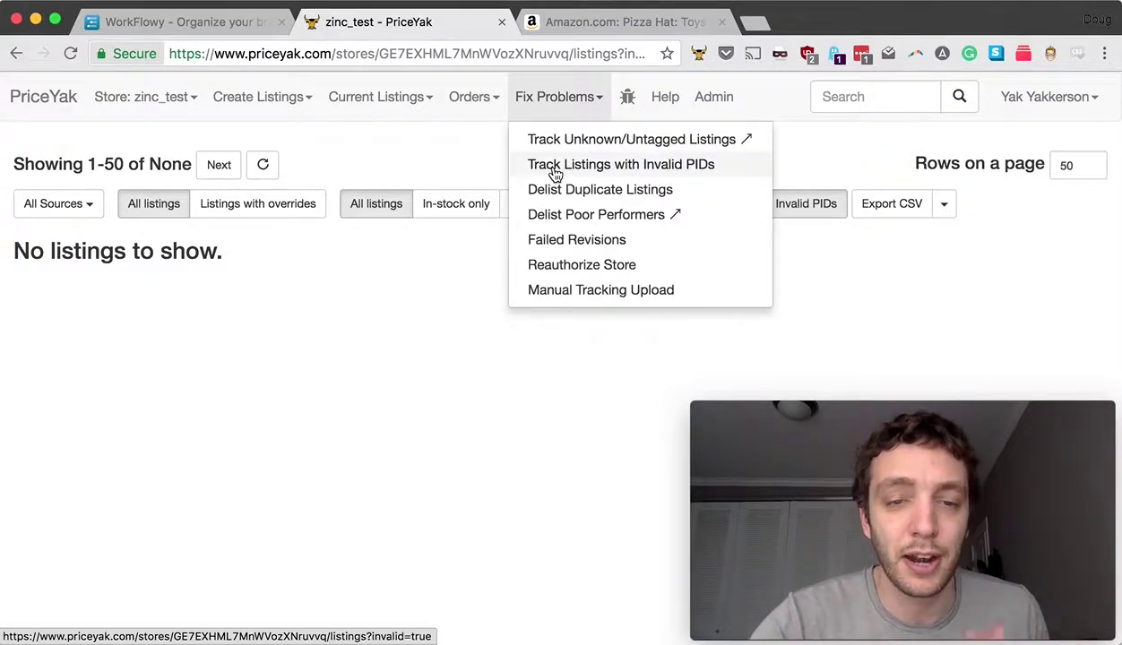
{"action": "left_click", "coordinate": [628, 166]}
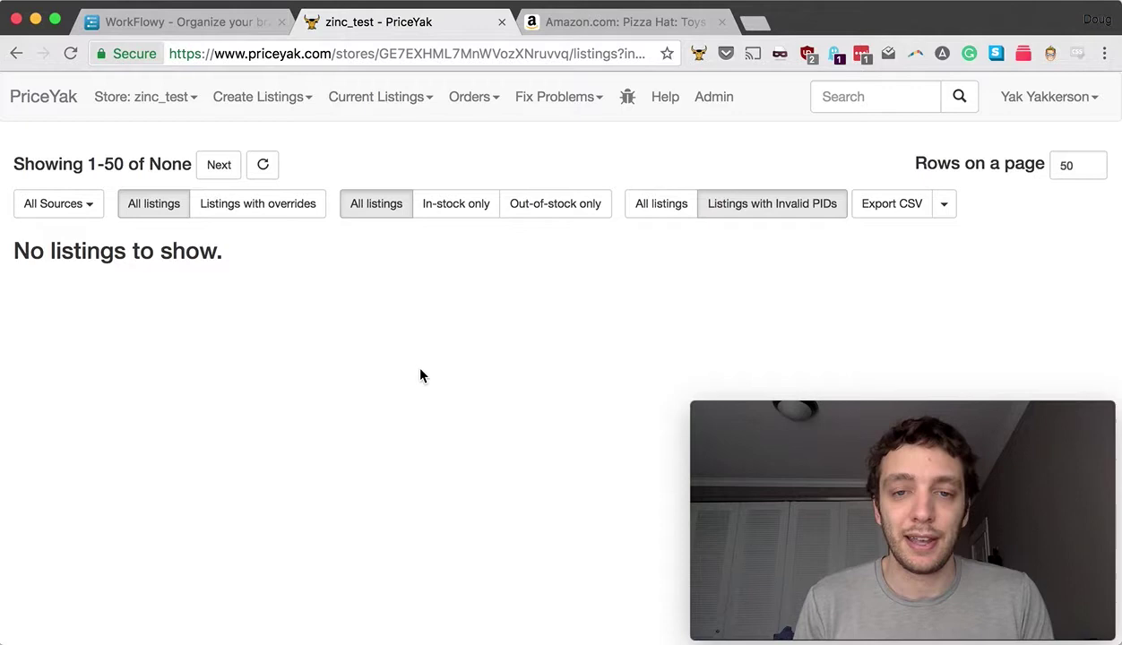
{"action": "mouse_move", "coordinate": [782, 455]}
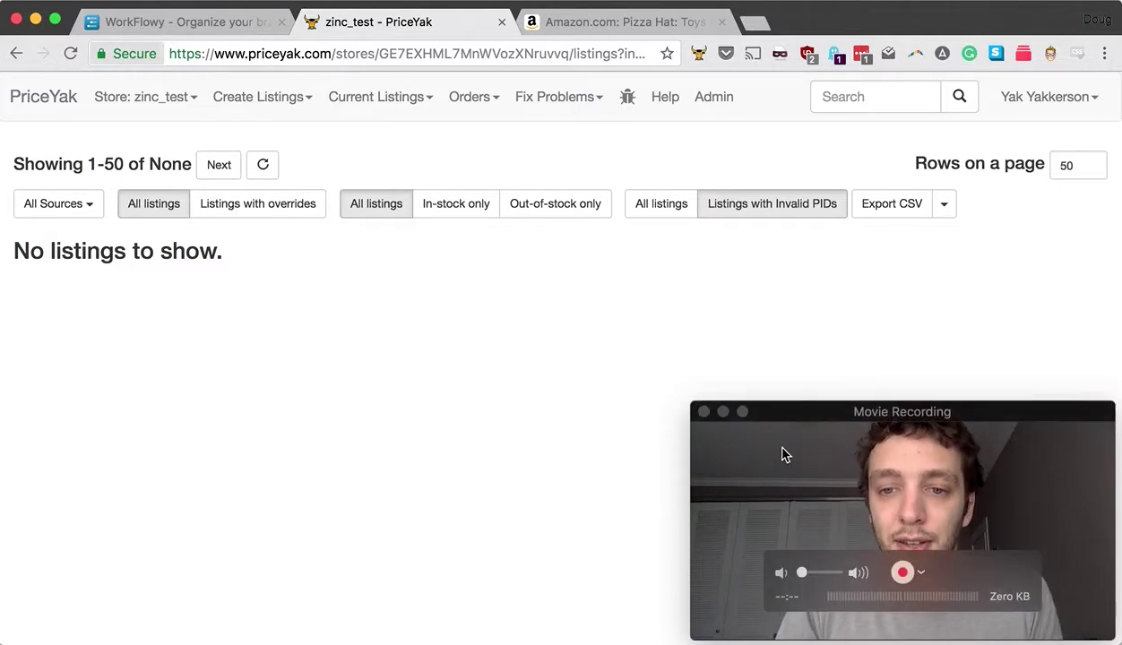